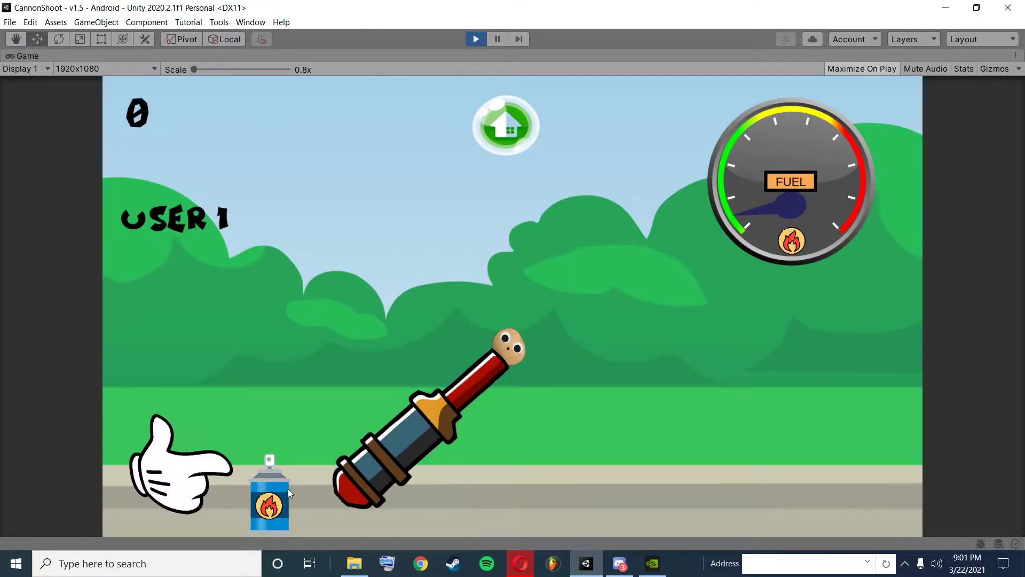
Fill the cannon's fuel to 50 in the running game and mark the cannon as ready.
left_click(264, 506)
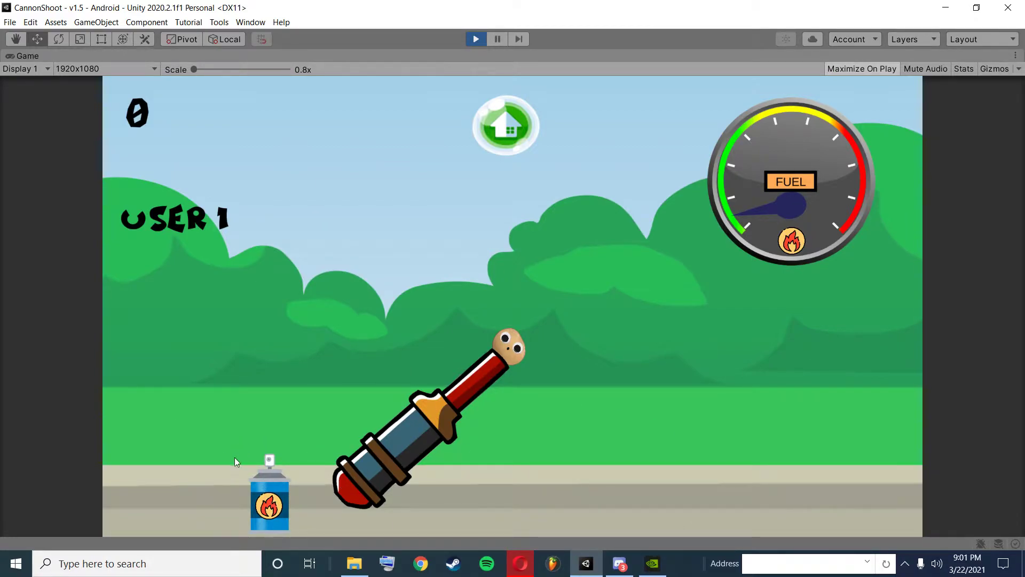
left_click(269, 508)
left_click(269, 507)
left_click(272, 510)
left_click(274, 508)
left_click(275, 507)
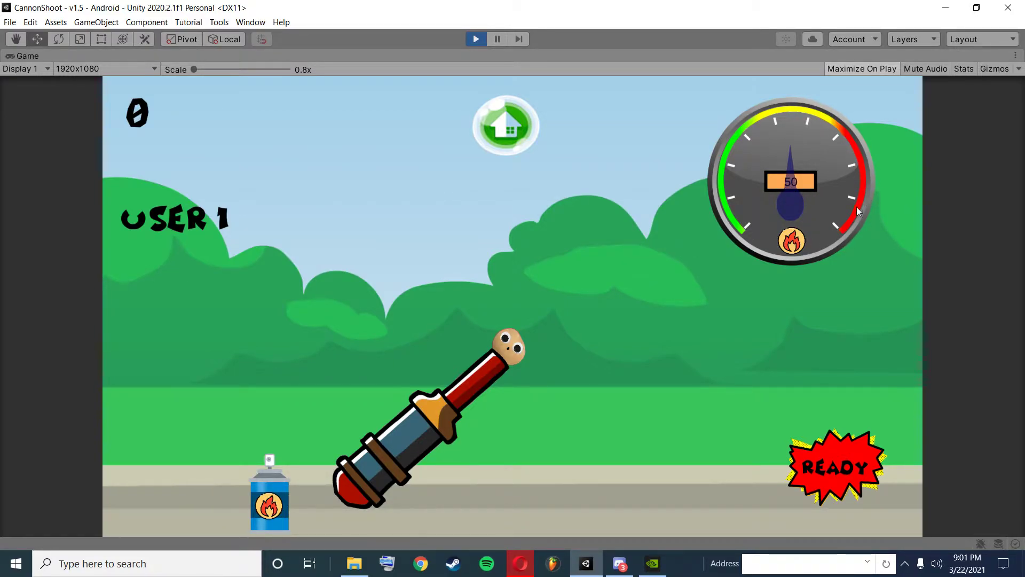
left_click(845, 444)
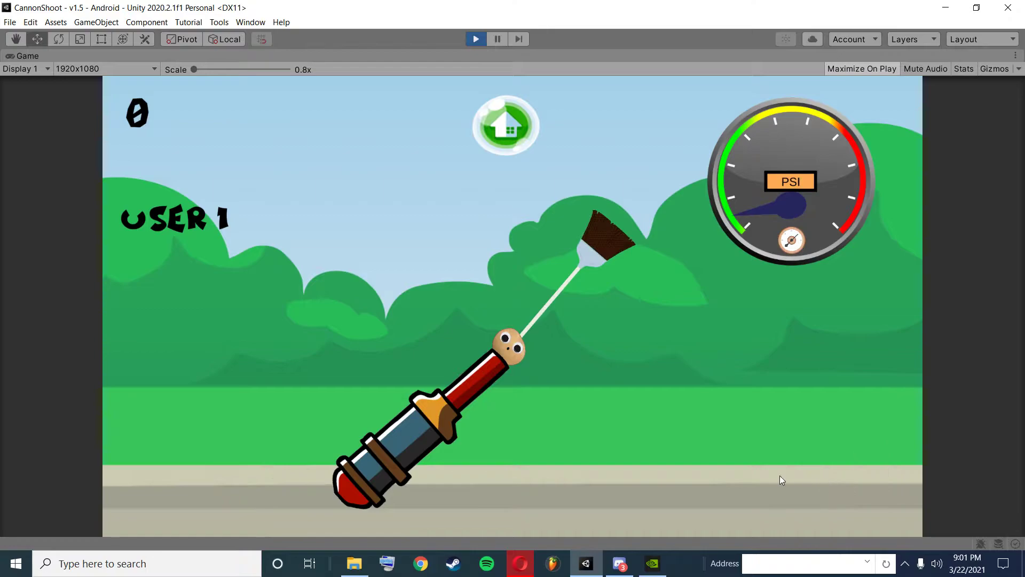
Pressurize and fire the cannon, follow the potato's flight zoomed out, and stop the play test.
left_click(601, 258)
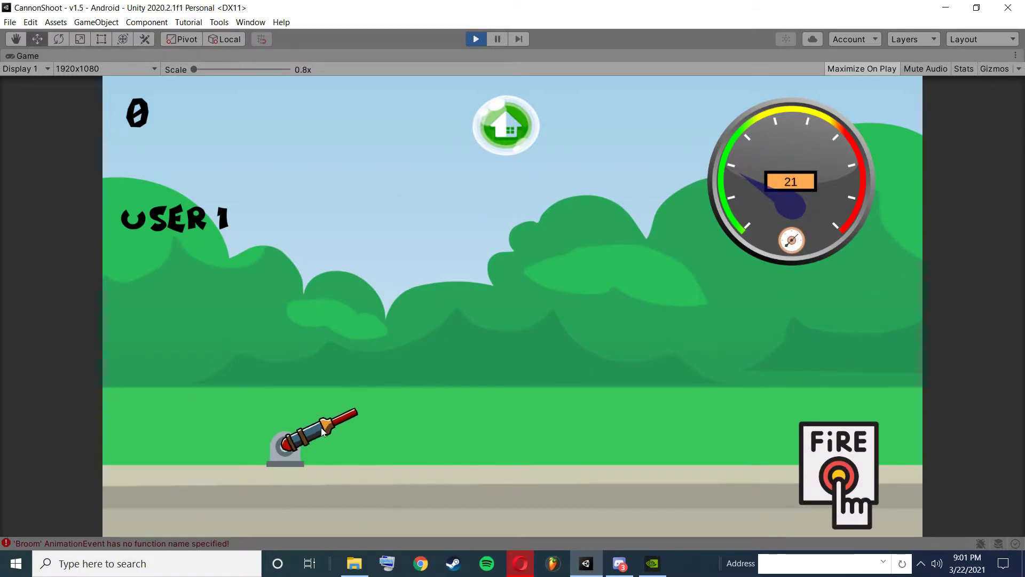
left_click(839, 476)
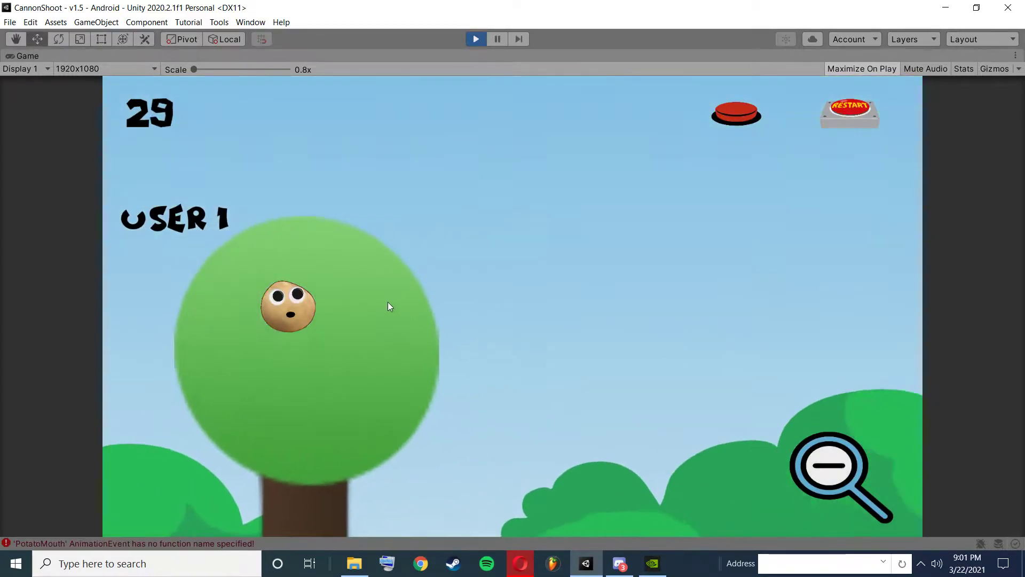
left_click(831, 470)
left_click(834, 469)
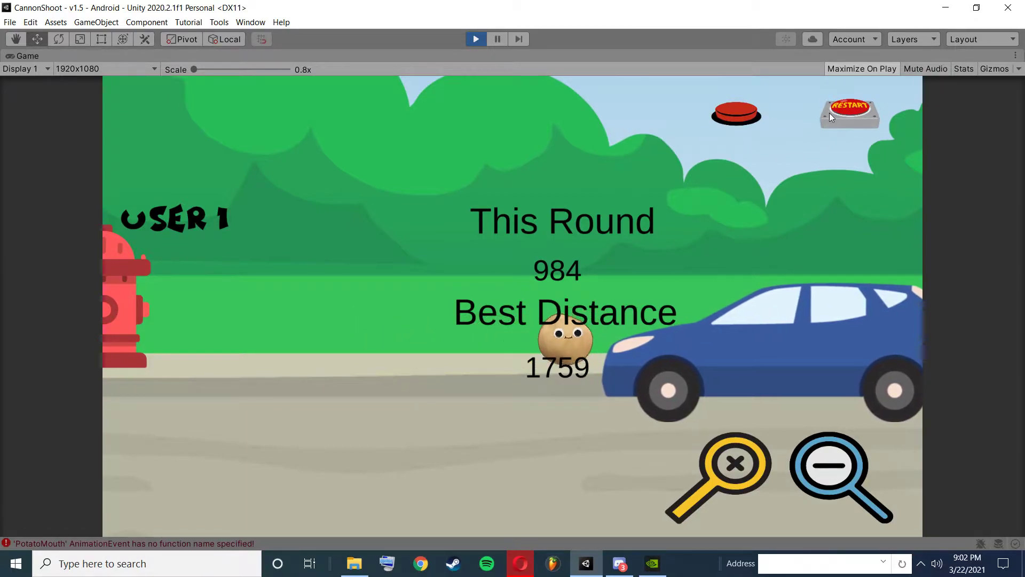
left_click(475, 40)
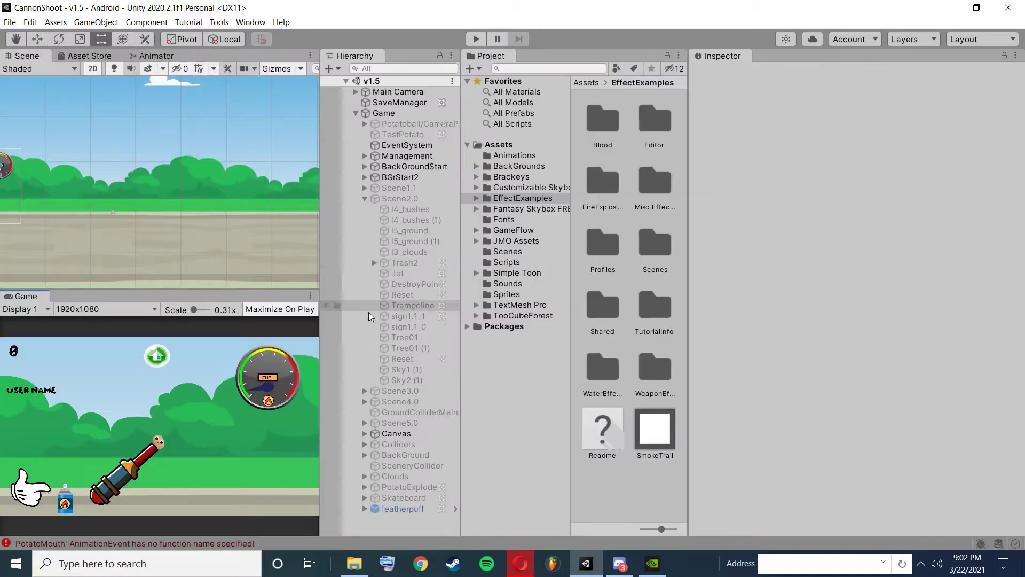
Deactivate the BGrStart2 object and activate Scene2.0.
scroll(166, 224, "down", 3)
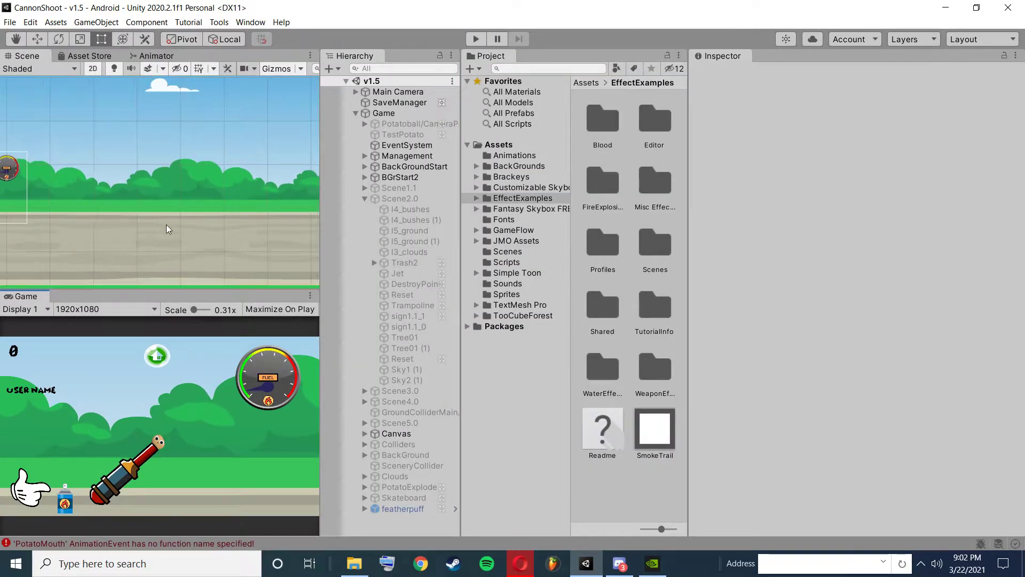
left_click(402, 178)
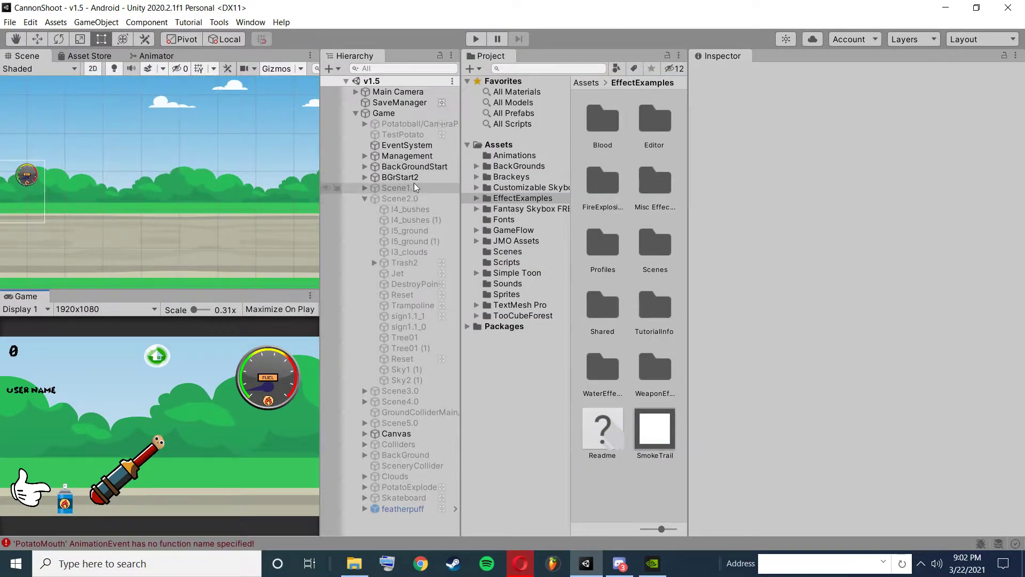
left_click(724, 75)
left_click(400, 198)
left_click(724, 74)
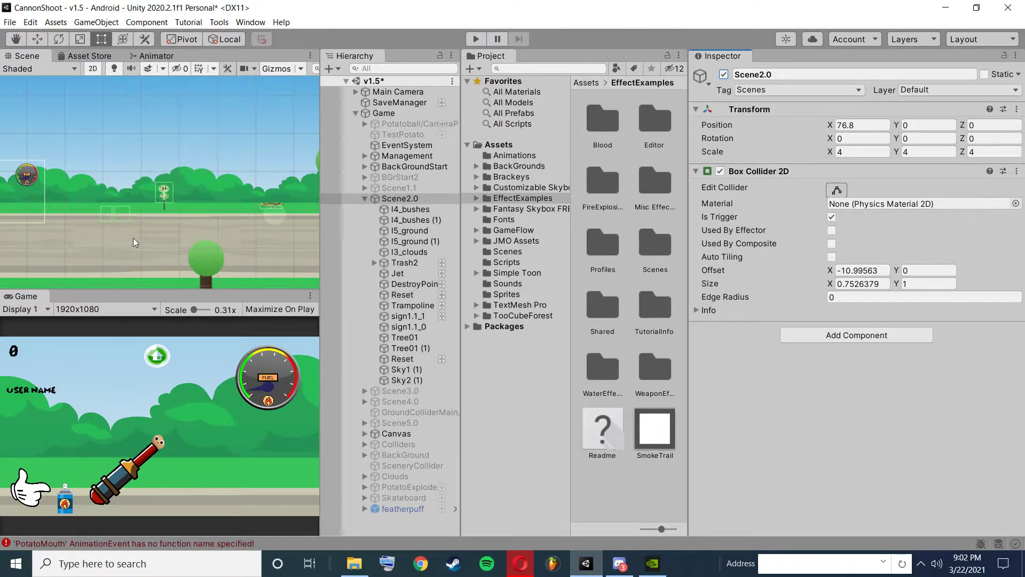
Examine the On Trigger Enter 2D program and the SignHitBallVelocity variable on sign1.1_1 in Scene2.0.
scroll(150, 213, "up", 5)
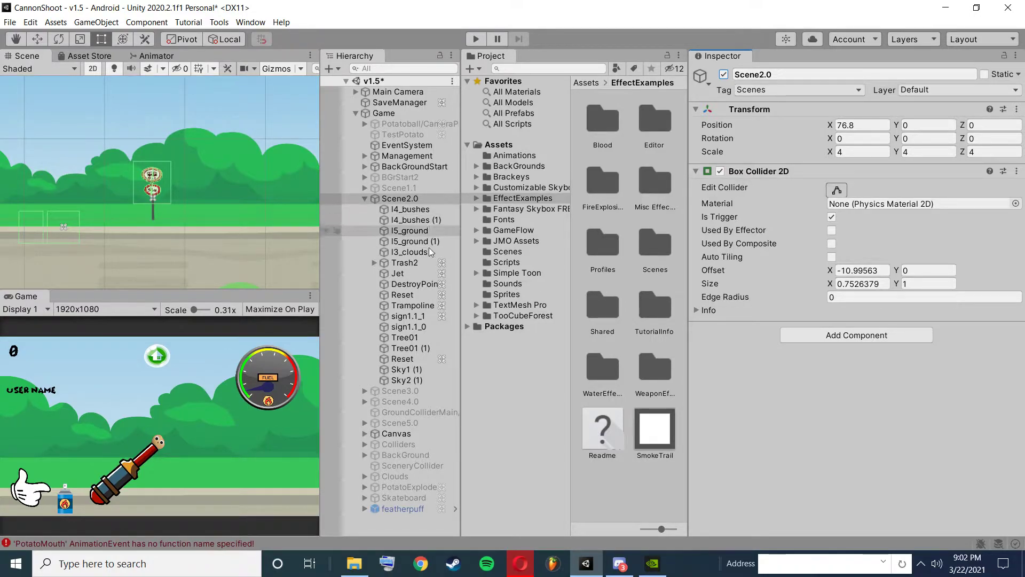
left_click(409, 315)
scroll(785, 335, "down", 10)
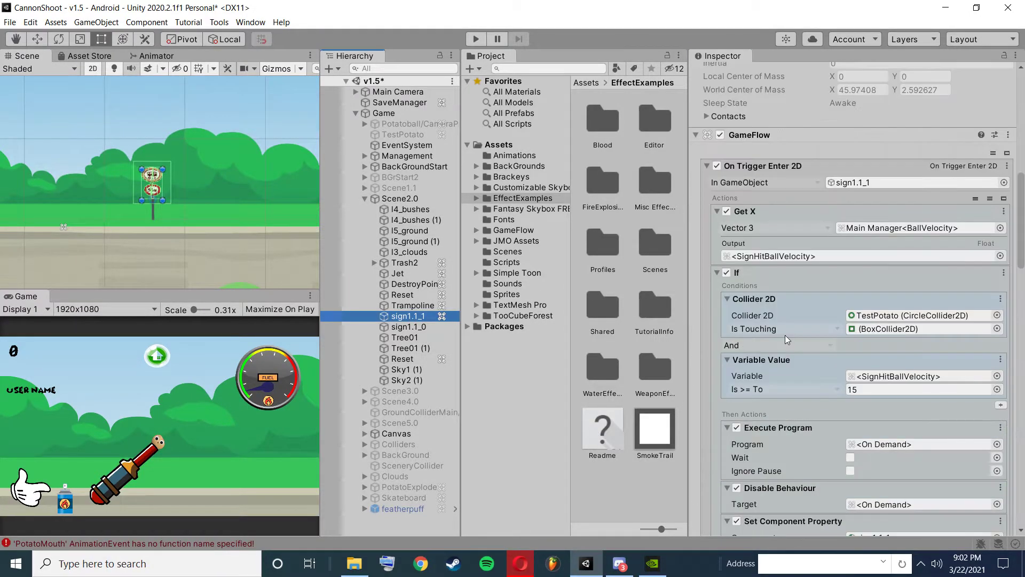
scroll(785, 335, "up", 4)
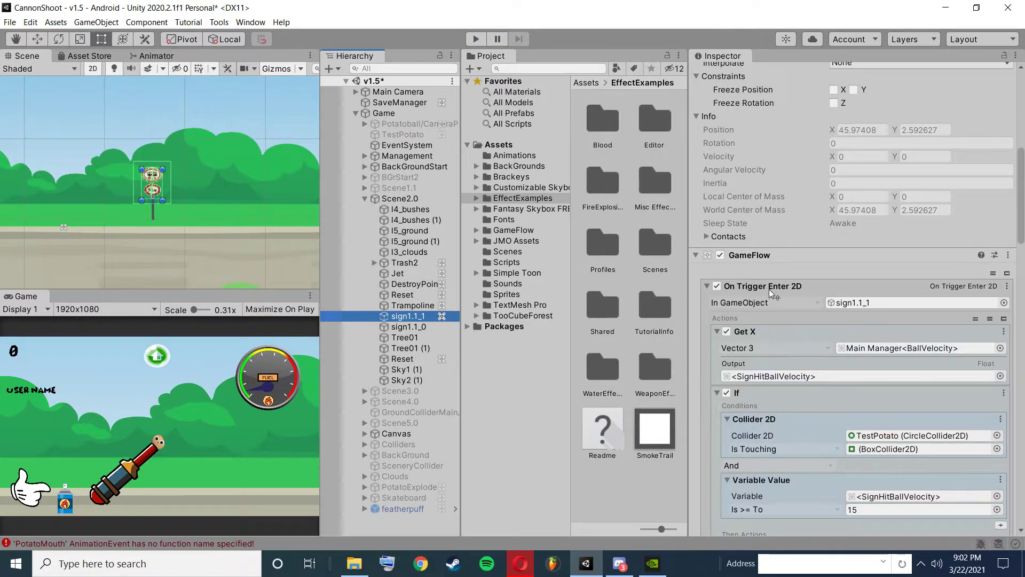
scroll(790, 359, "down", 4)
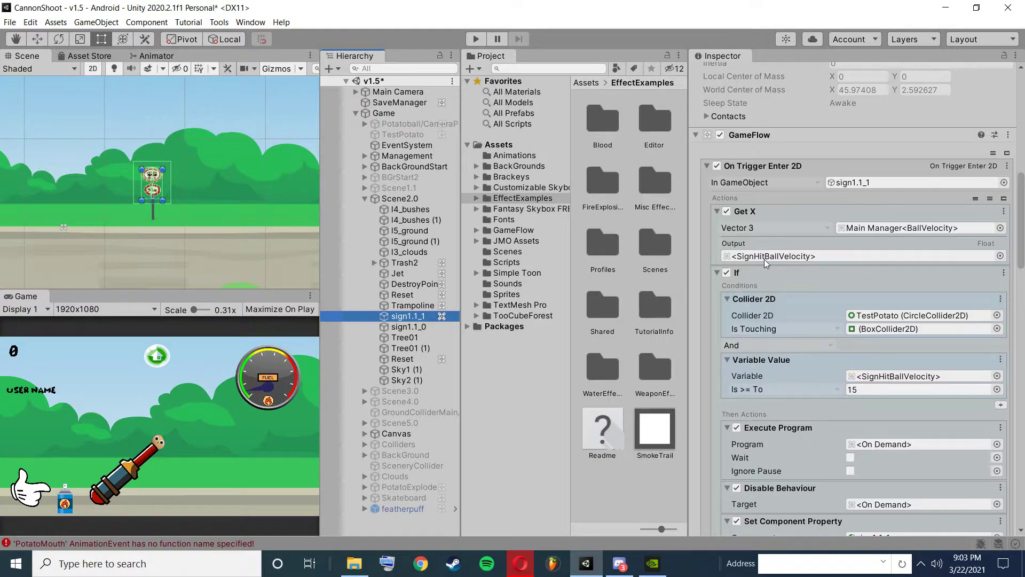
scroll(781, 264, "down", 15)
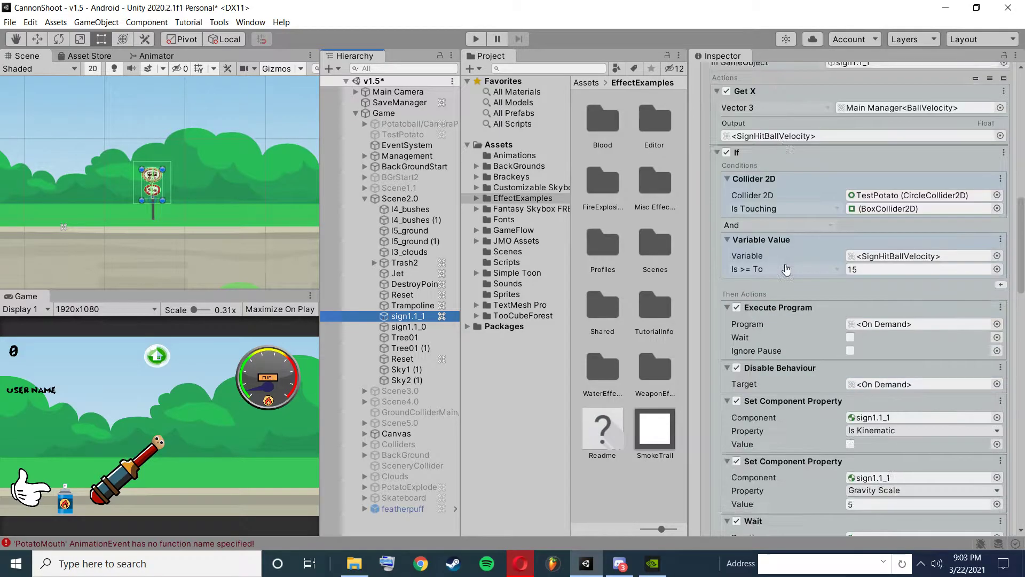
scroll(789, 304, "up", 6)
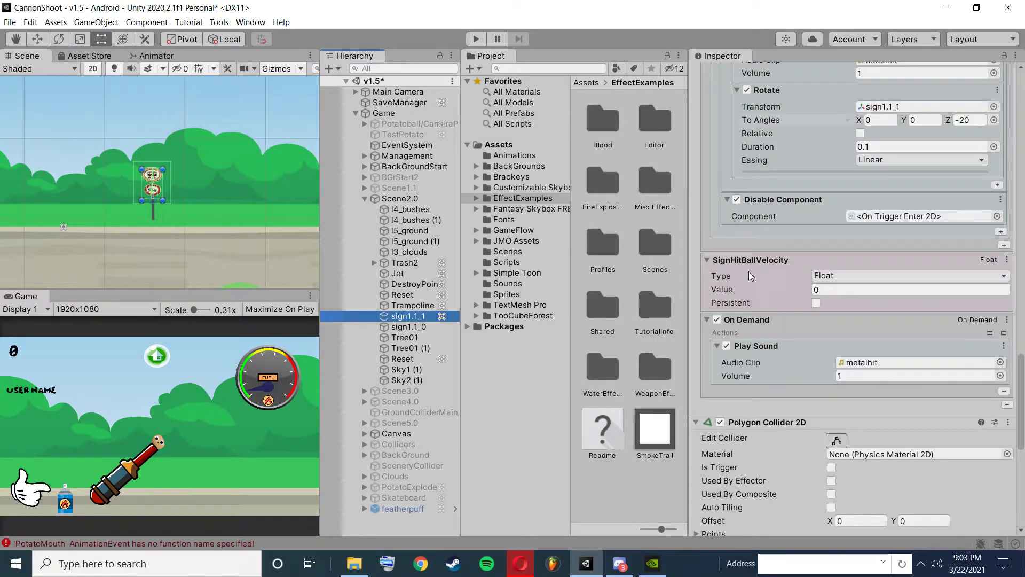
scroll(810, 283, "up", 10)
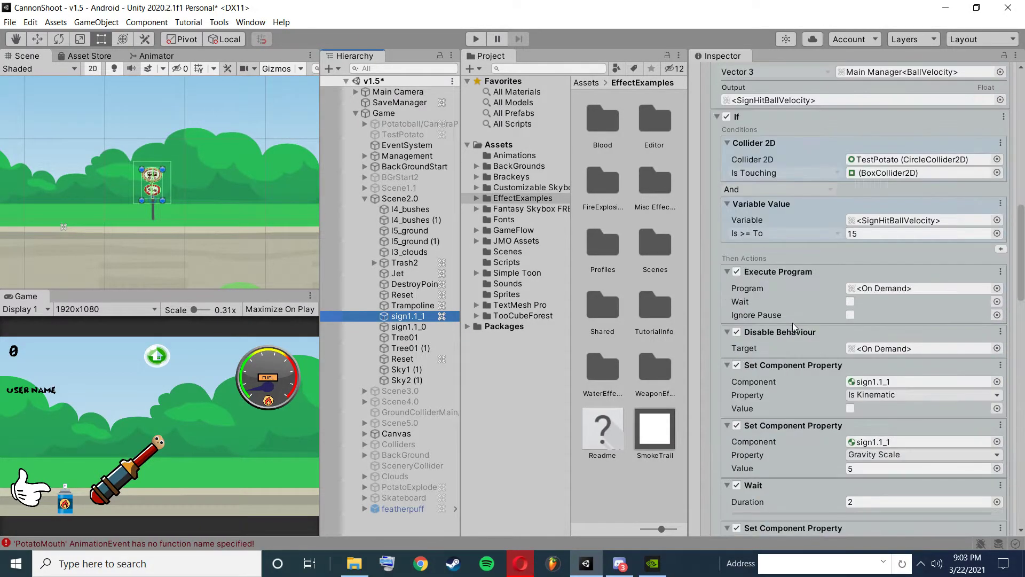
Review sign1.1_1's velocity condition and the On Demand program that plays the hit sound.
scroll(793, 323, "down", 3)
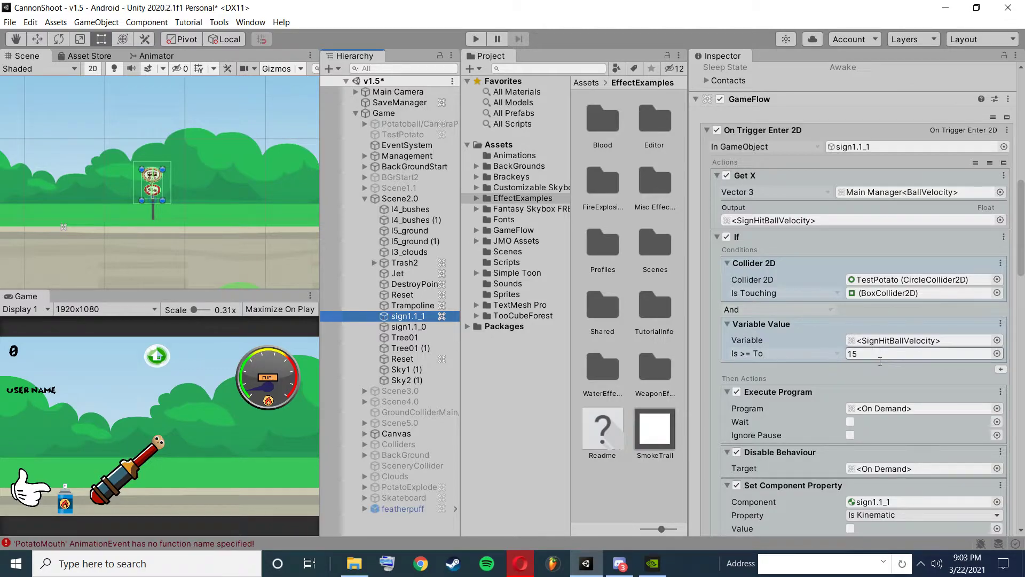
scroll(828, 342, "down", 3)
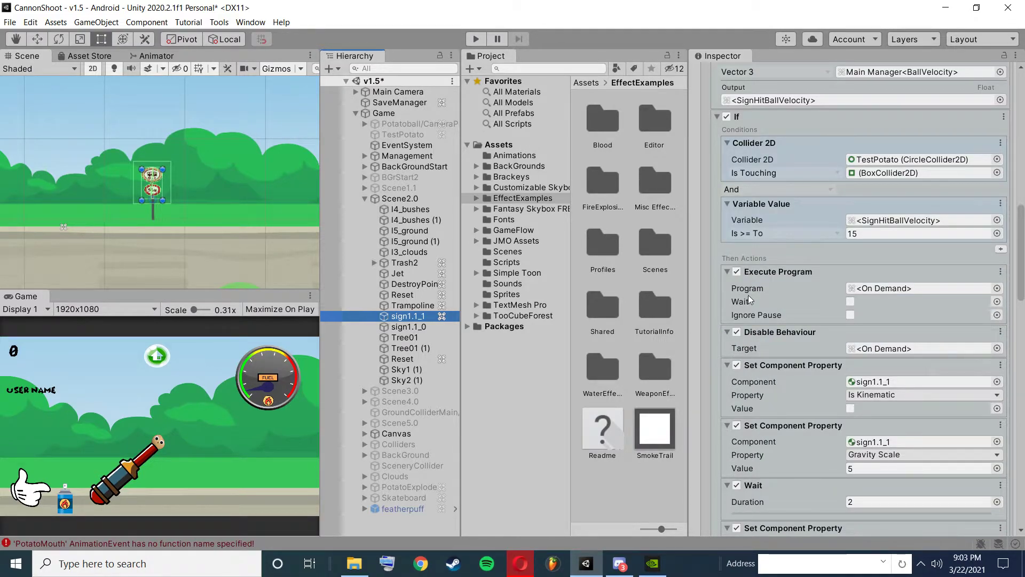
scroll(883, 328, "down", 12)
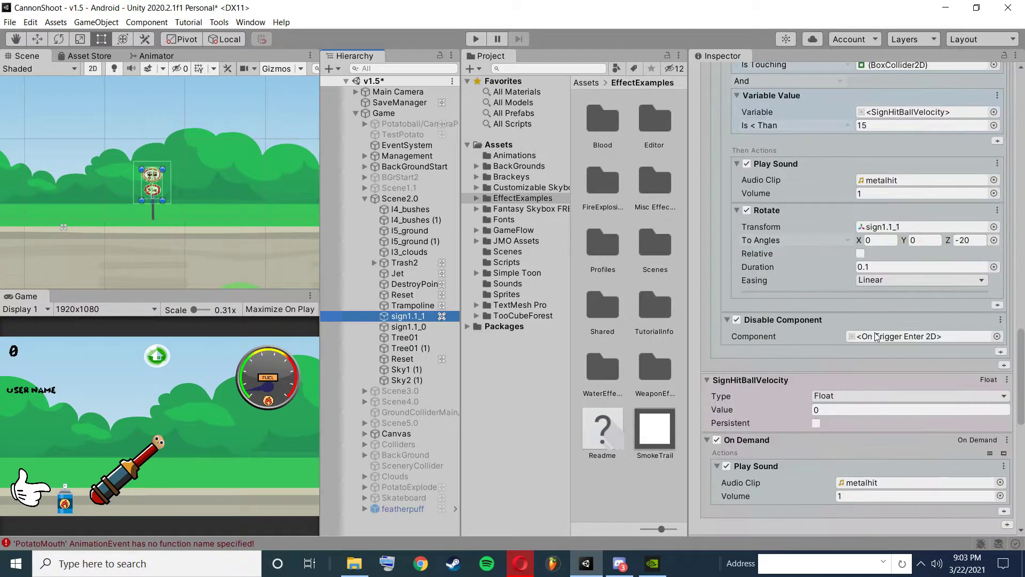
scroll(747, 341, "down", 3)
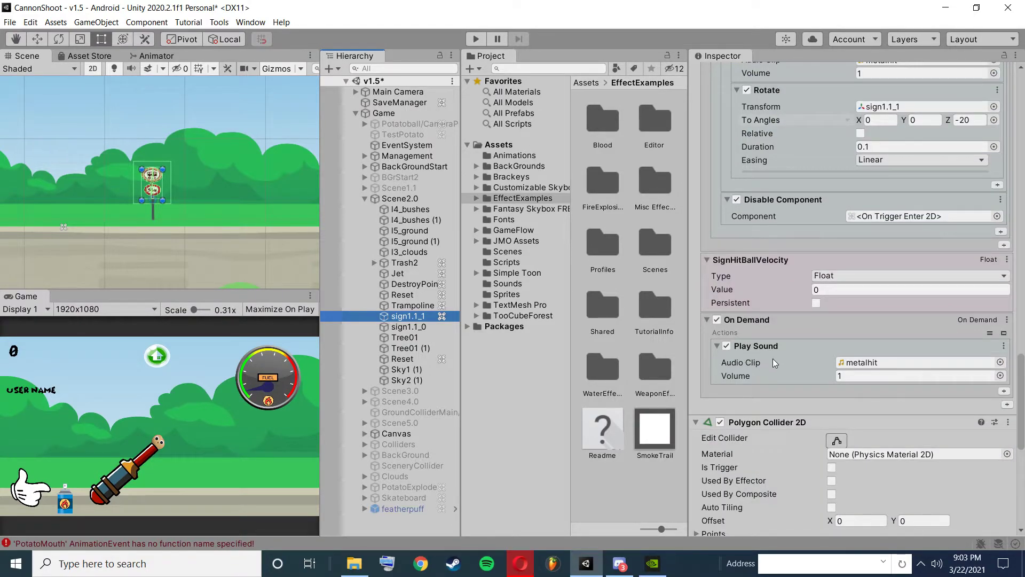
scroll(800, 366, "up", 15)
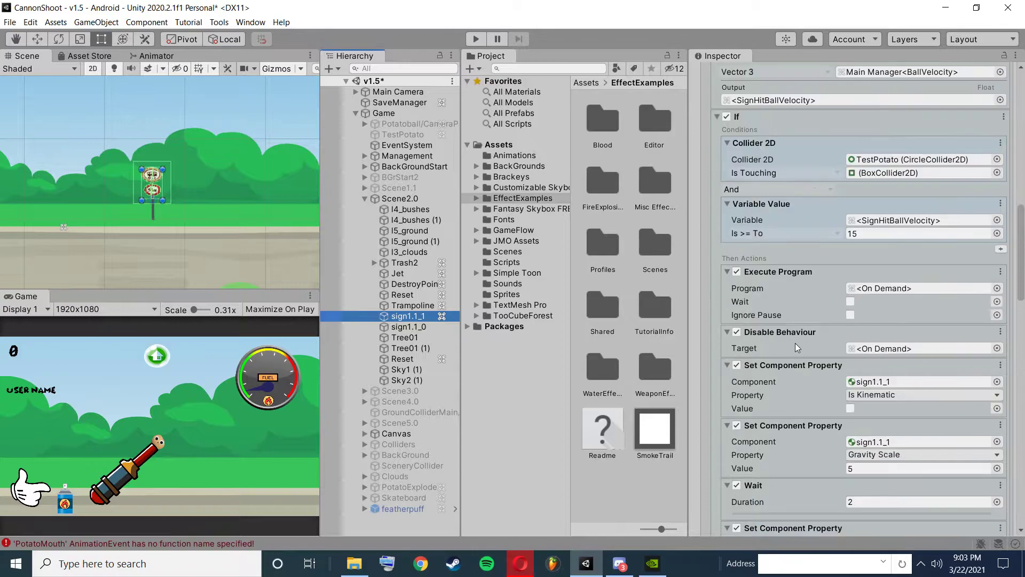
Examine the component property, wait, sound, rotate and disable actions in the Then and Else branches of sign1.1_1's trigger.
scroll(786, 315, "up", 3)
scroll(781, 349, "down", 3)
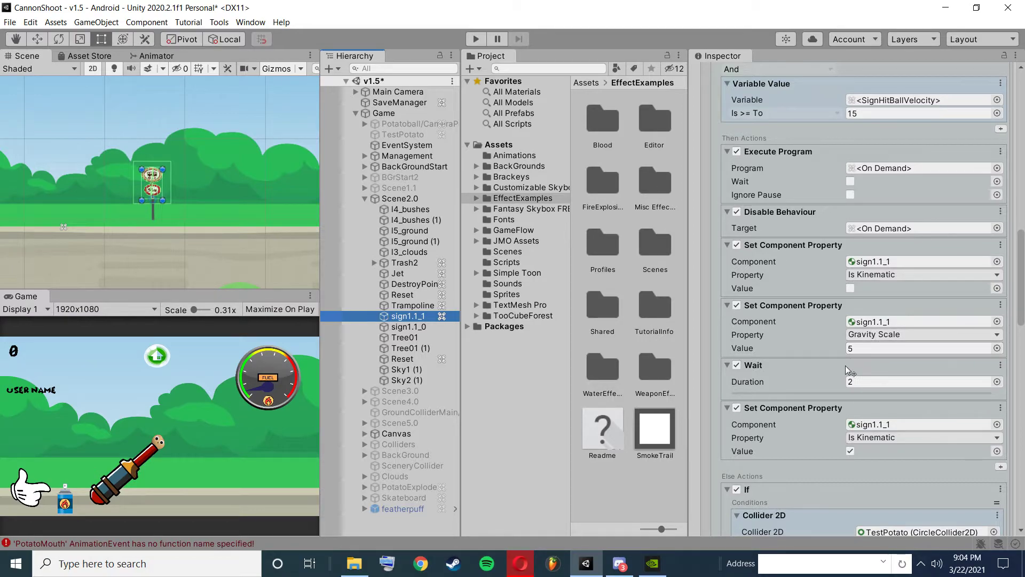
scroll(845, 366, "down", 3)
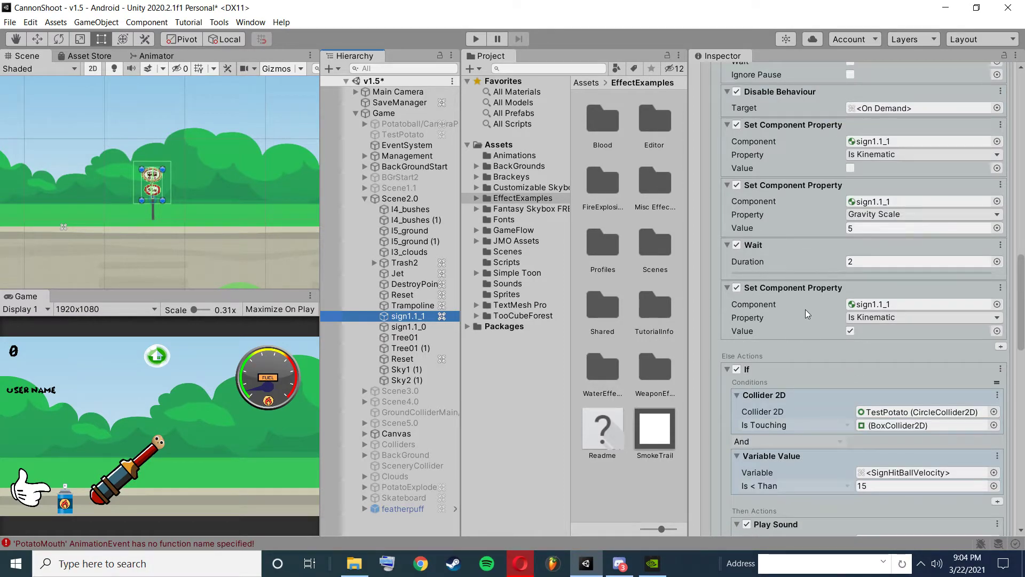
scroll(804, 305, "down", 3)
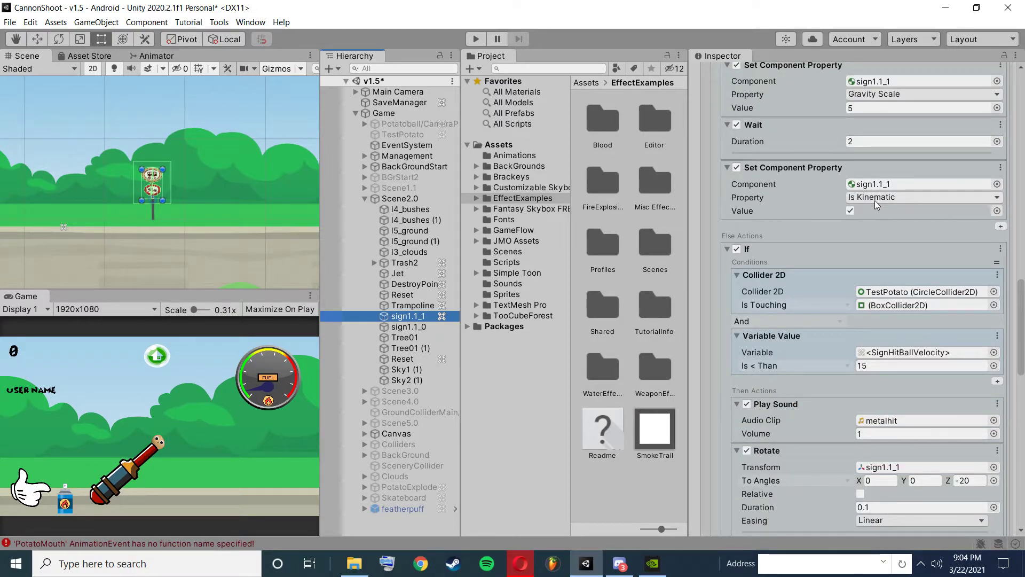
scroll(861, 309, "down", 3)
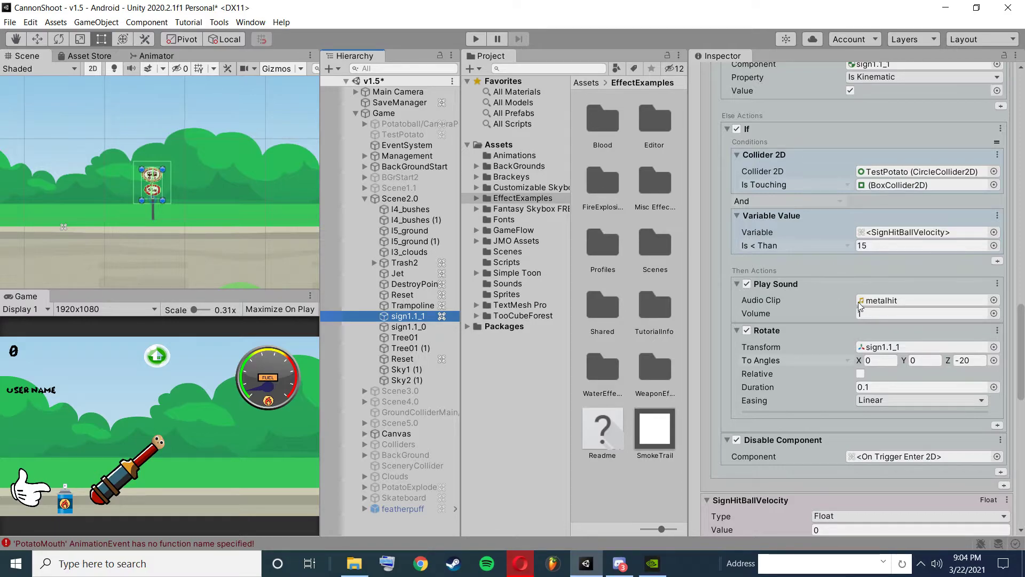
scroll(826, 336, "down", 5)
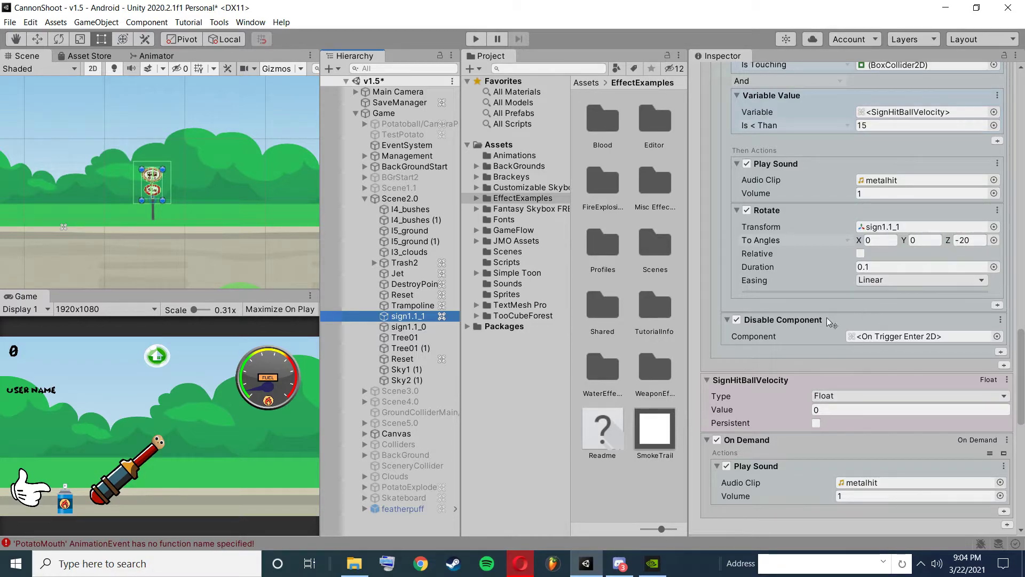
scroll(871, 336, "up", 20)
scroll(815, 312, "down", 5)
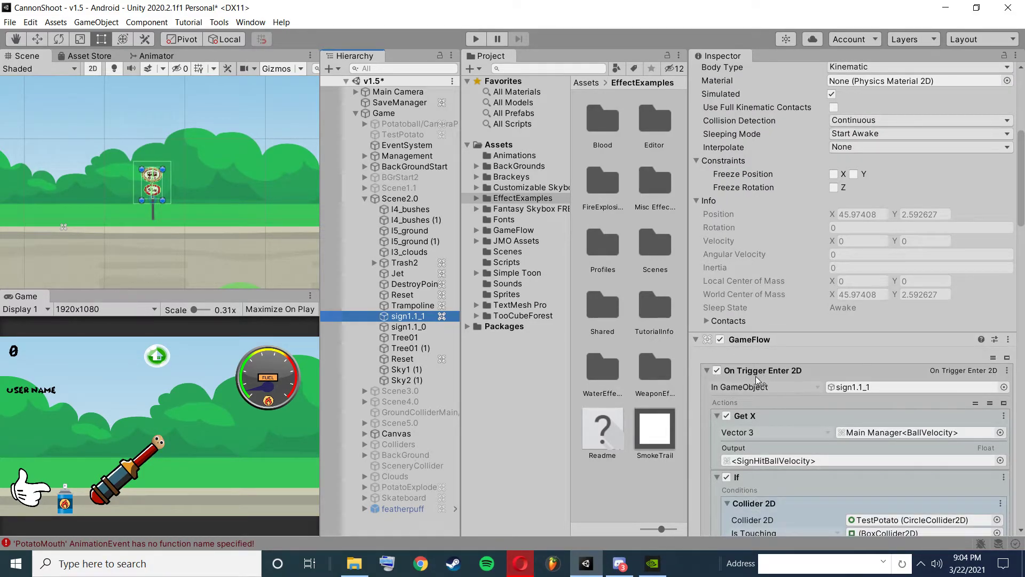
scroll(775, 374, "down", 15)
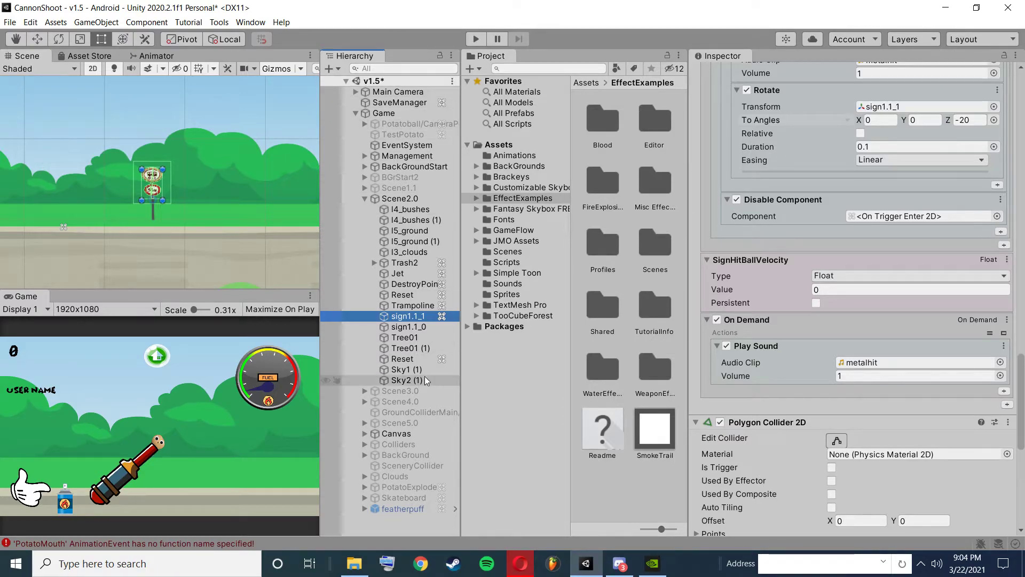
Activate TestPotato with an On Start X velocity of 14 and test its collision with the sign in play mode.
left_click(405, 134)
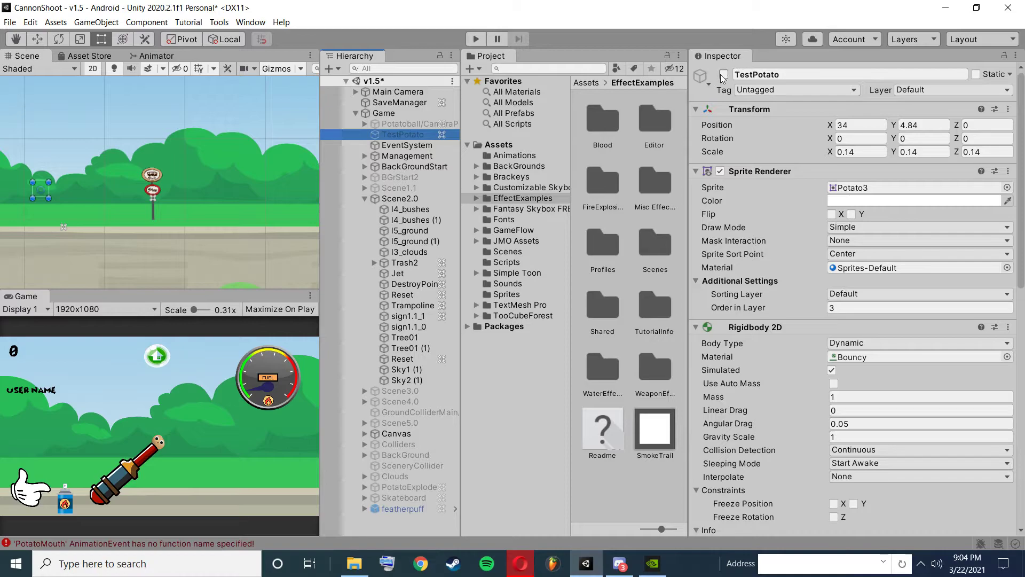
left_click(724, 75)
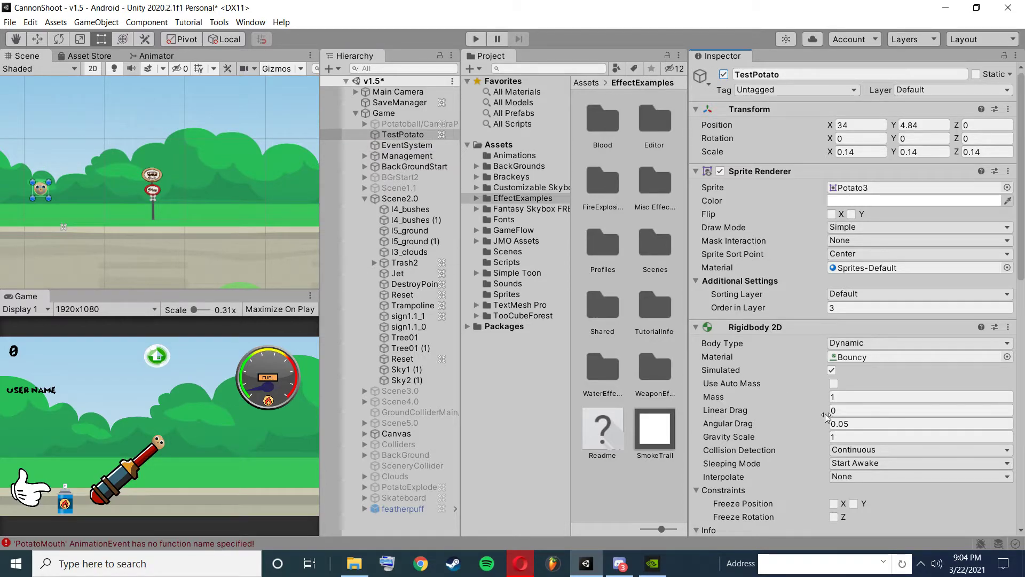
scroll(824, 417, "down", 10)
left_click(873, 423)
key("BackSpace")
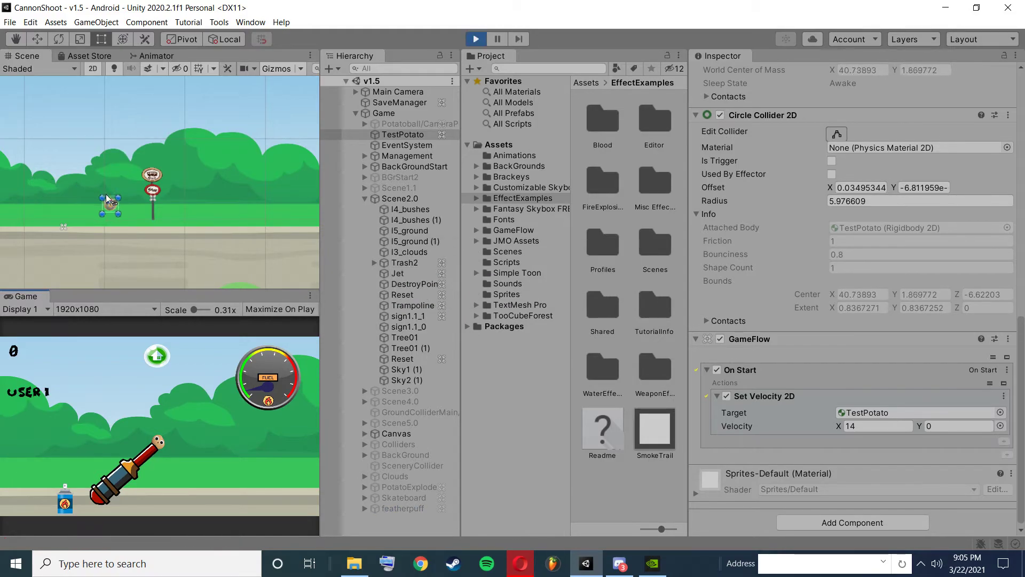
left_click(476, 39)
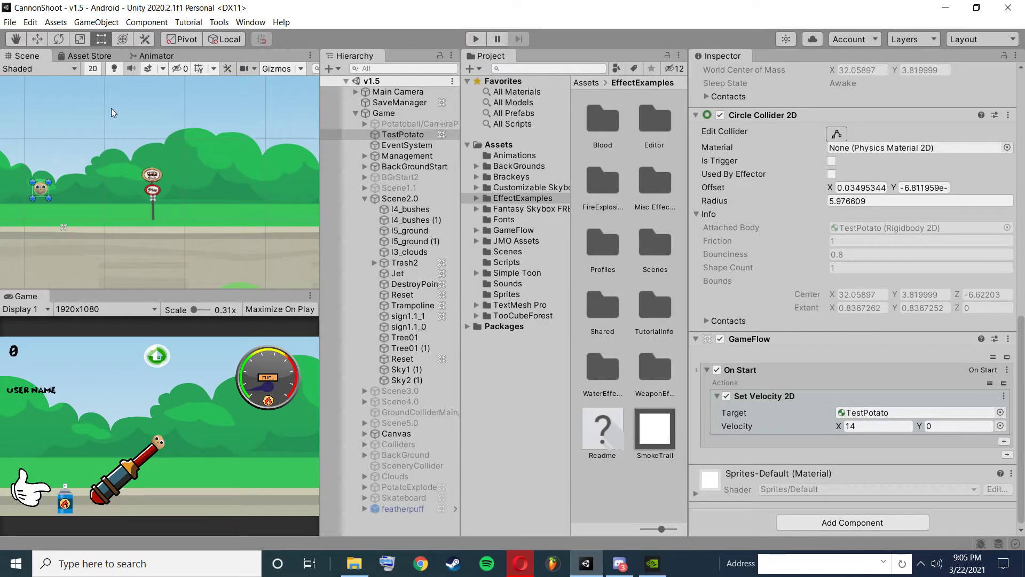
Move TestPotato closer to the sign, level with its upper plate, and play-test the hit from there.
left_click(37, 39)
left_click_drag(92, 187, 162, 176)
left_click_drag(110, 132, 110, 117)
left_click(477, 39)
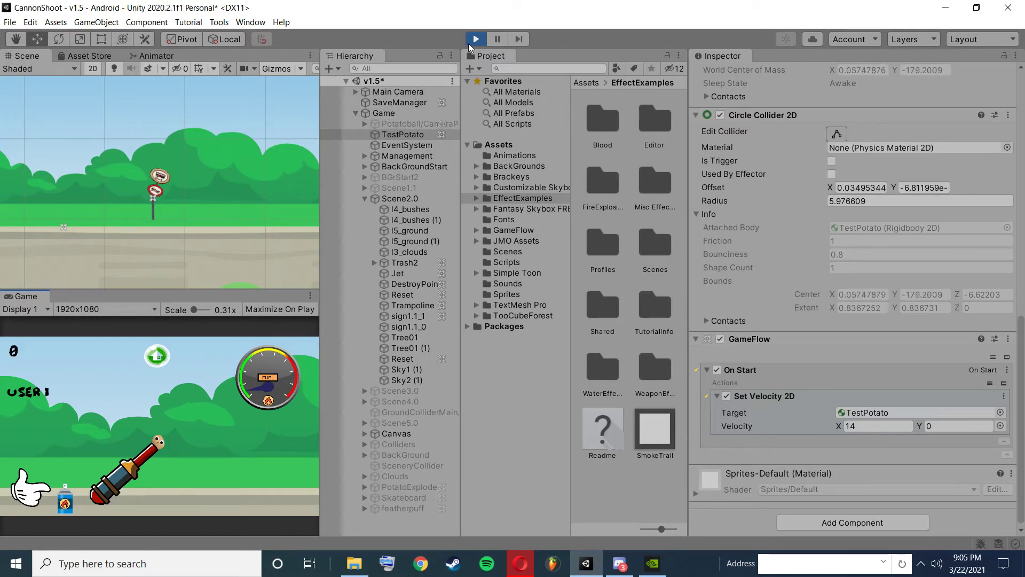
left_click(470, 42)
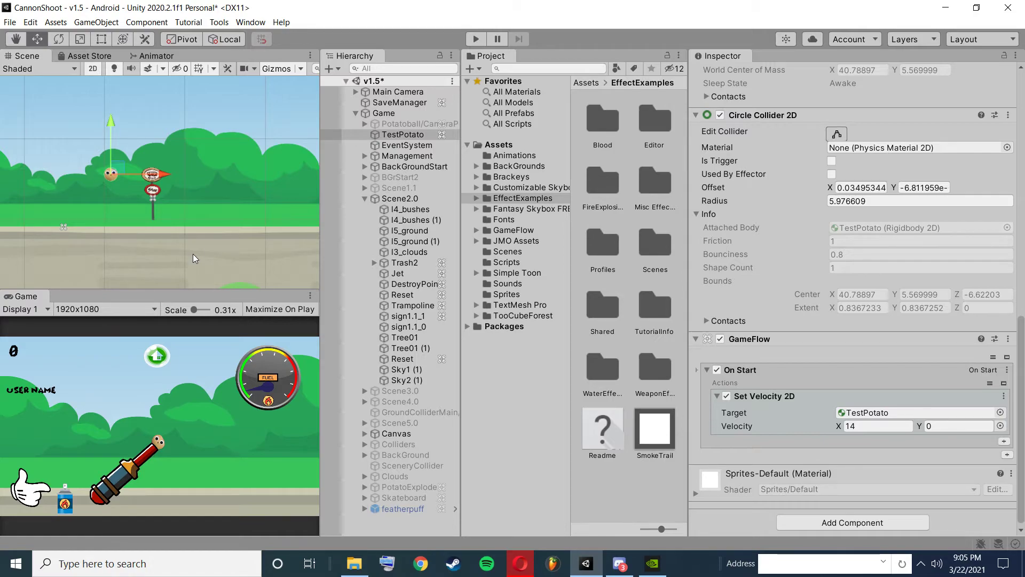
scroll(145, 199, "up", 3)
scroll(145, 198, "up", 3)
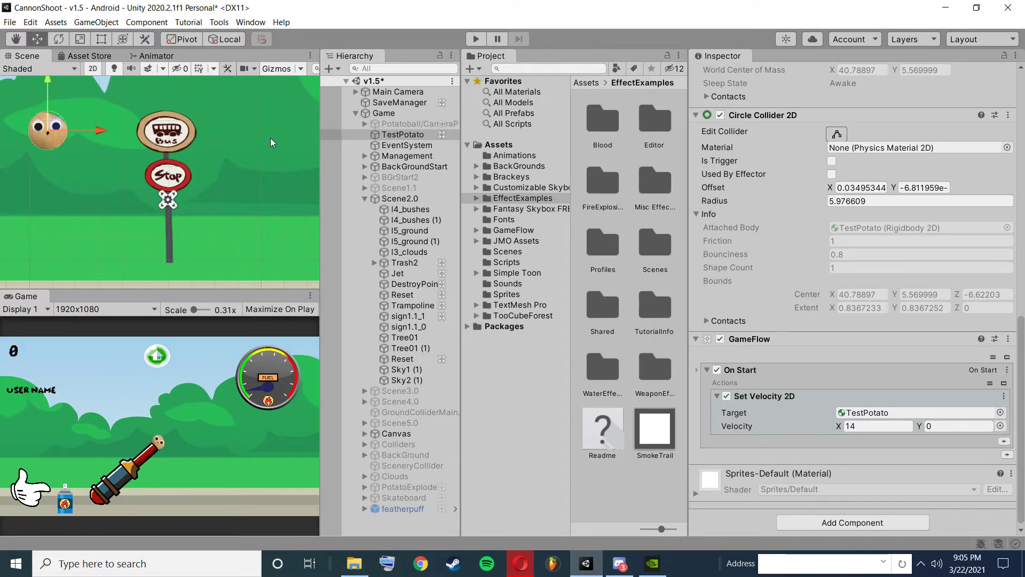
scroll(824, 331, "down", 1)
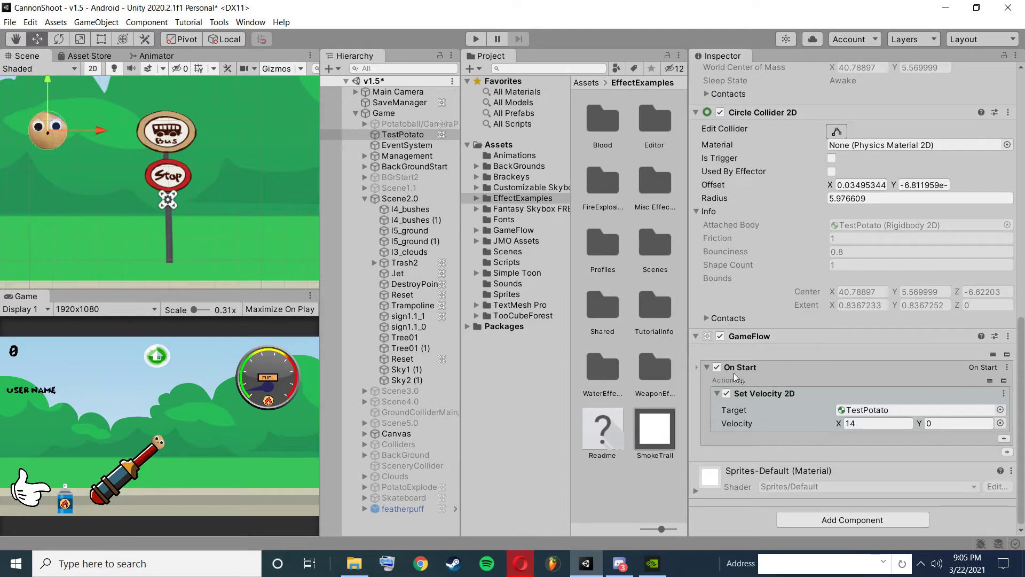
Examine the Jet's trigger conditions and the sound, position, activation and execute actions in its HitsJet program.
left_click(395, 274)
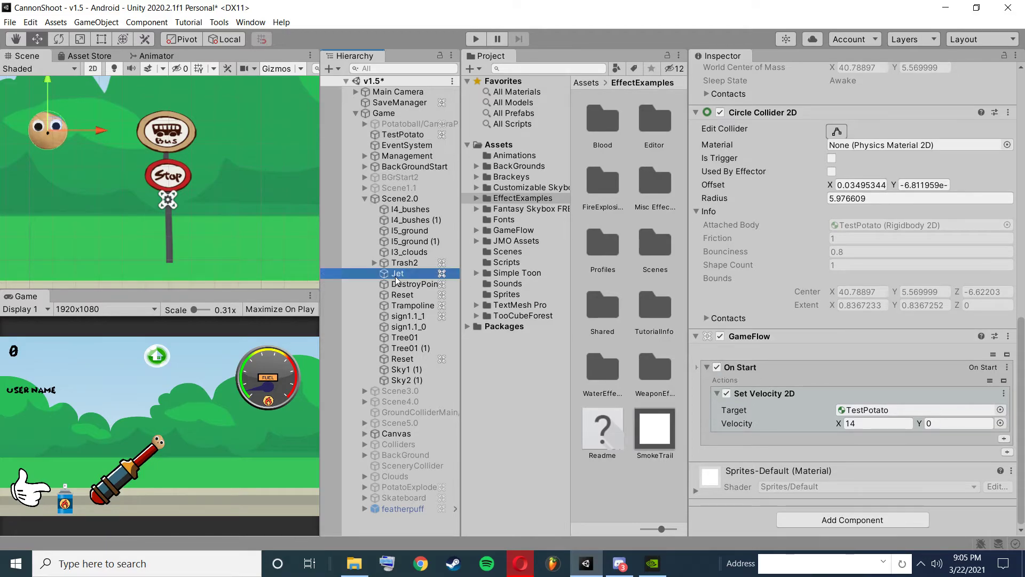
scroll(812, 316, "up", 10)
scroll(796, 333, "down", 20)
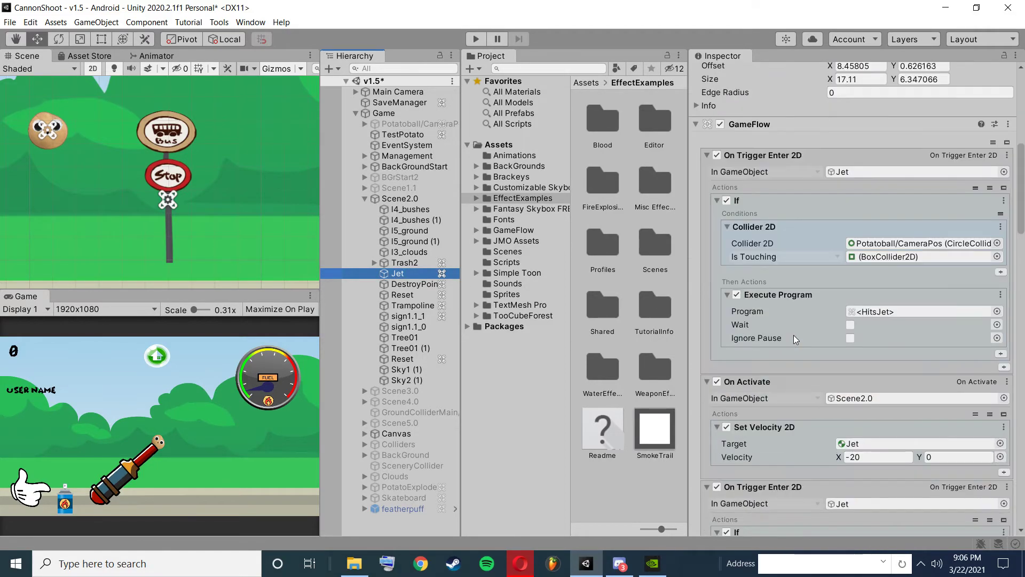
scroll(791, 342, "up", 15)
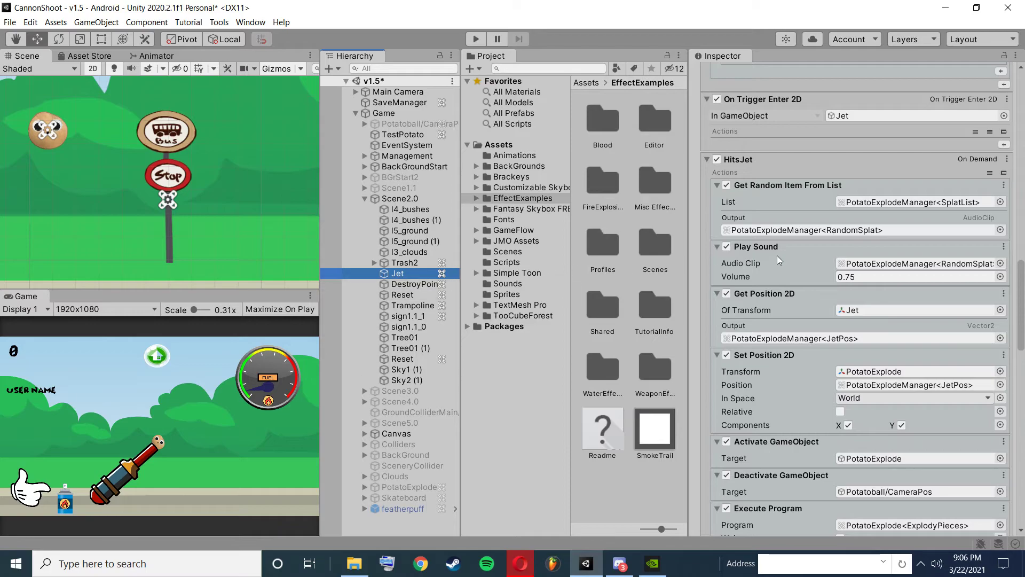
scroll(743, 160, "up", 4)
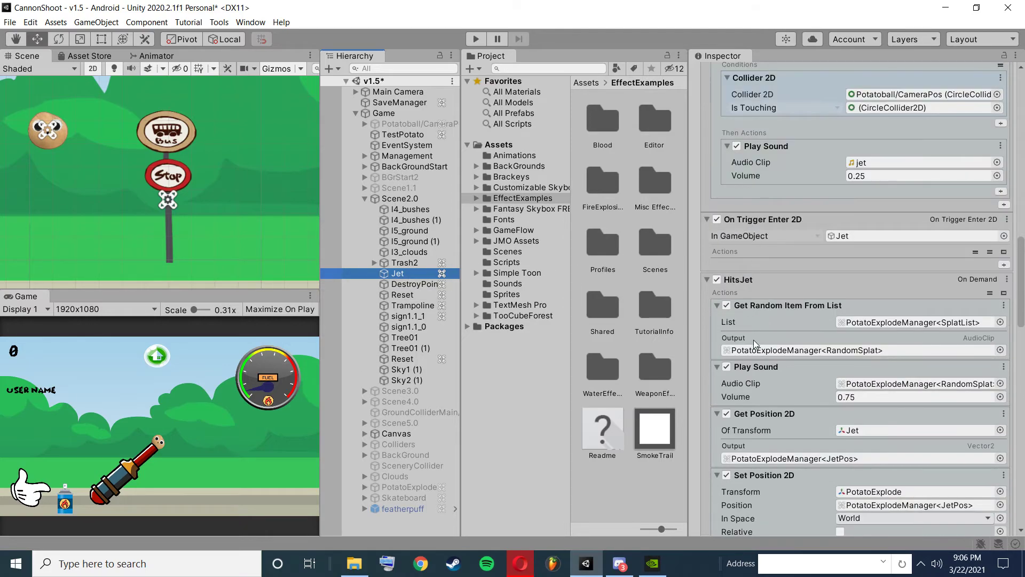
scroll(753, 337, "down", 4)
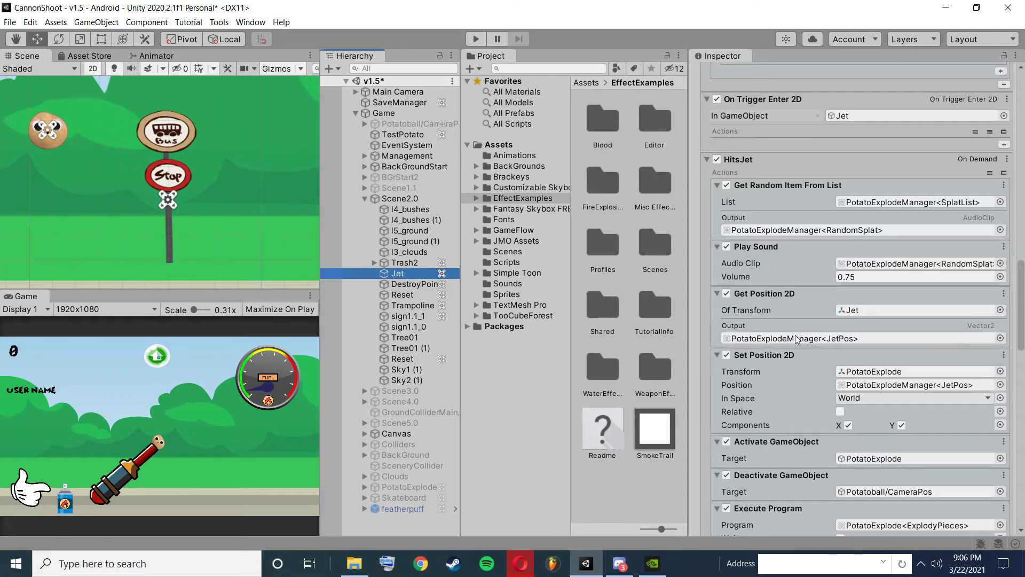
scroll(780, 341, "down", 5)
scroll(742, 224, "up", 3)
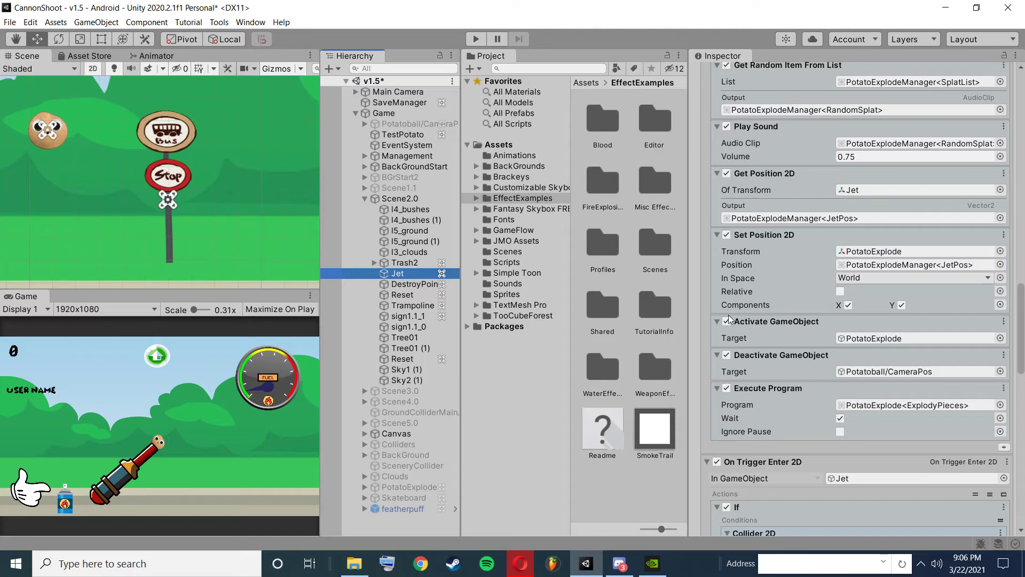
Review PotatoExplode's ExplodyPieces program, which sets the velocity of the four potato2 pieces, and its RanVec1 to RanVec4 variables.
left_click(395, 488)
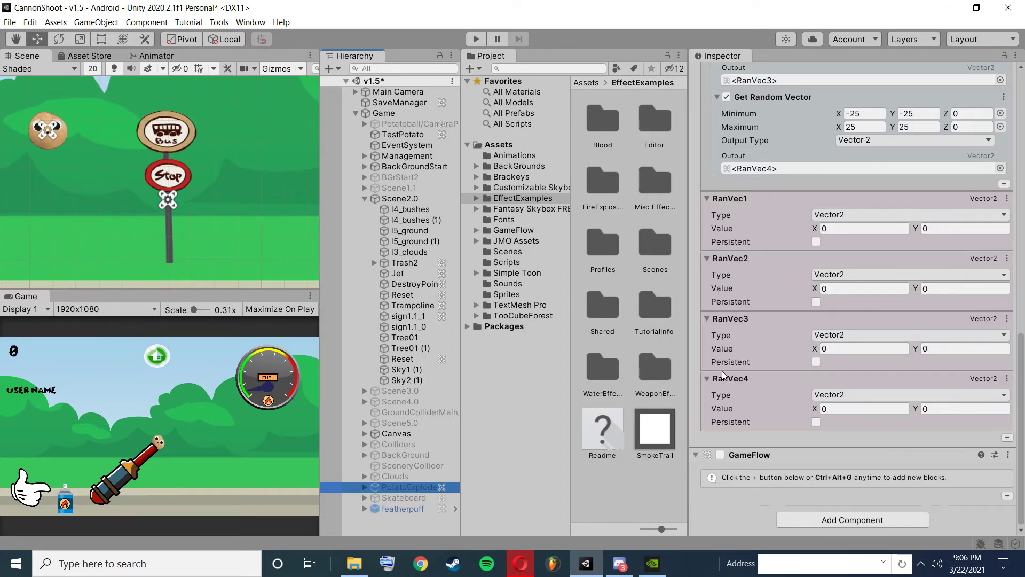
scroll(855, 347, "up", 10)
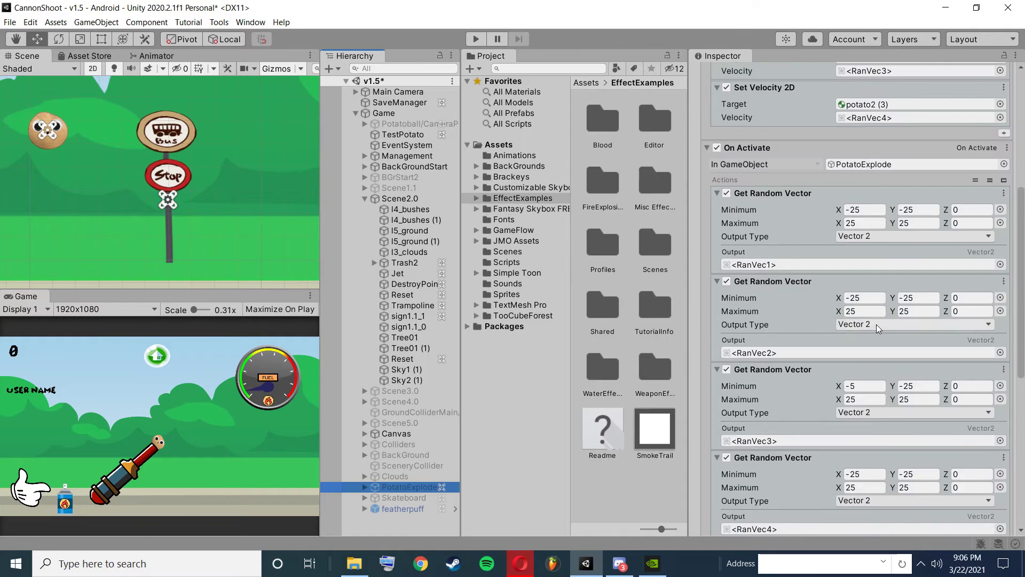
scroll(871, 331, "down", 5)
scroll(860, 320, "up", 10)
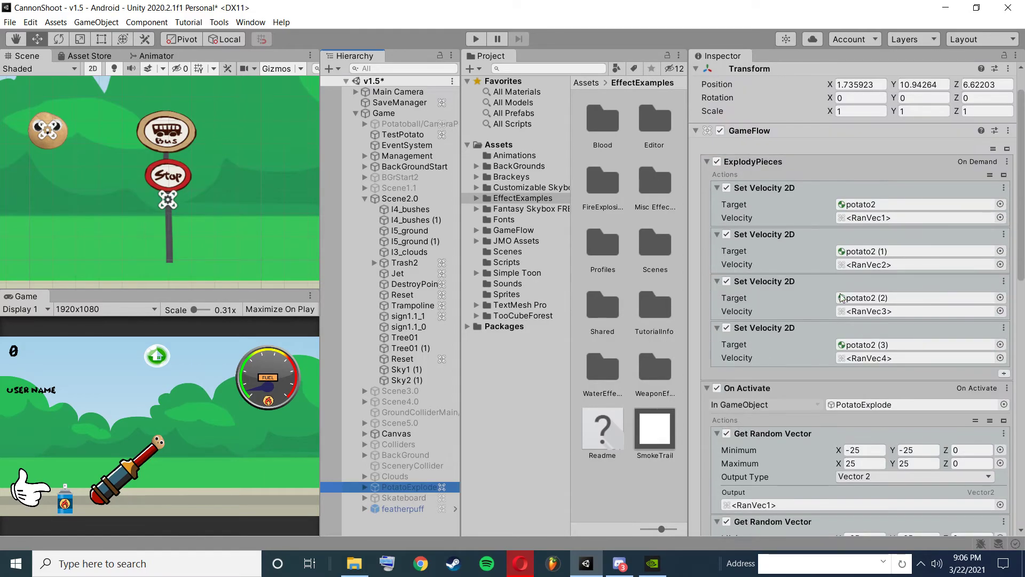
scroll(845, 311, "down", 8)
scroll(843, 310, "down", 8)
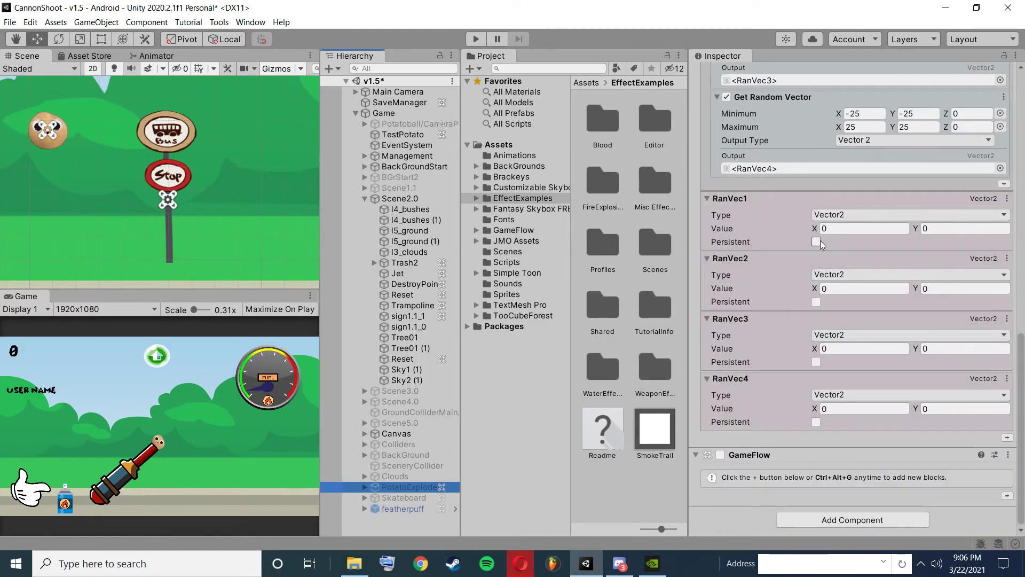
Examine how PotatoExplode's On Activate random vector ranges feed RanVec1 to RanVec4 and the Set Velocity 2D actions.
scroll(817, 229, "up", 5)
scroll(803, 214, "up", 5)
scroll(801, 239, "down", 4)
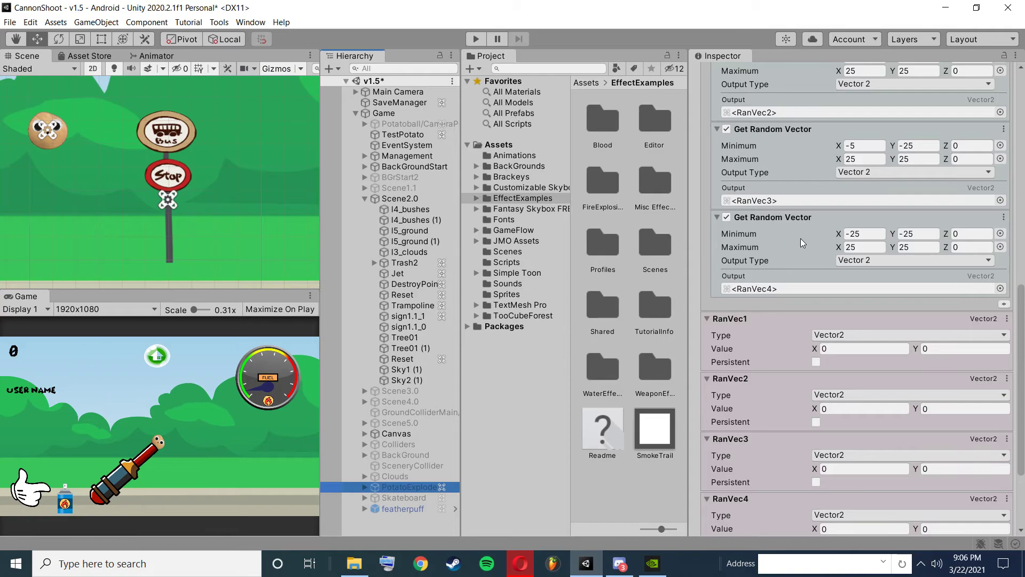
scroll(813, 341, "down", 2)
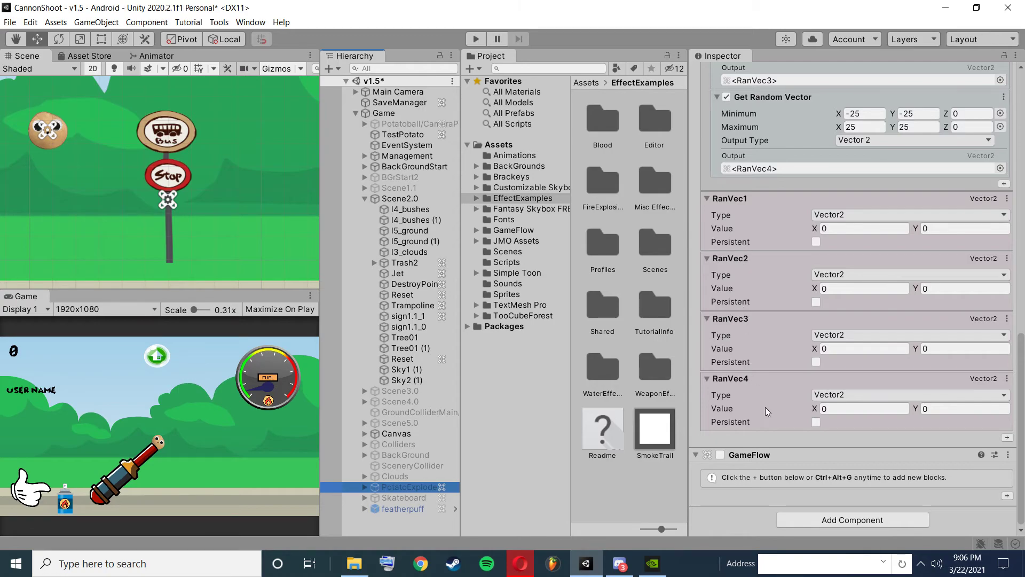
scroll(761, 406, "up", 8)
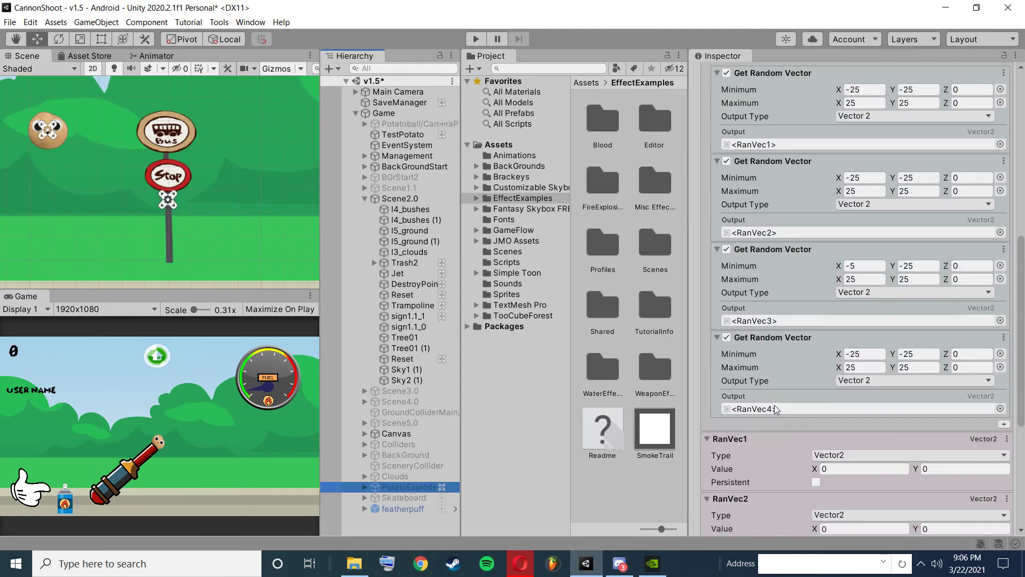
scroll(778, 409, "up", 2)
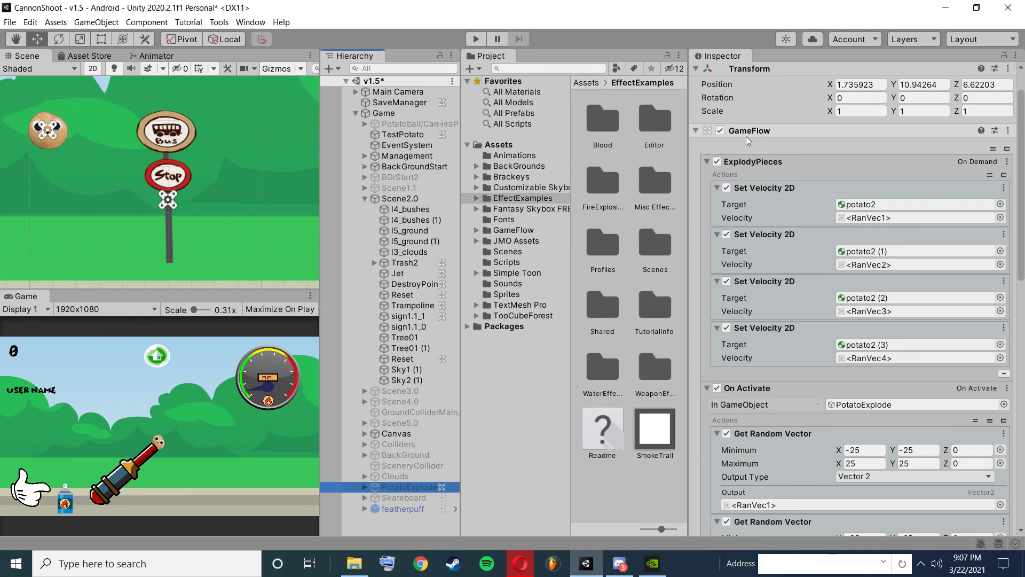
key("q")
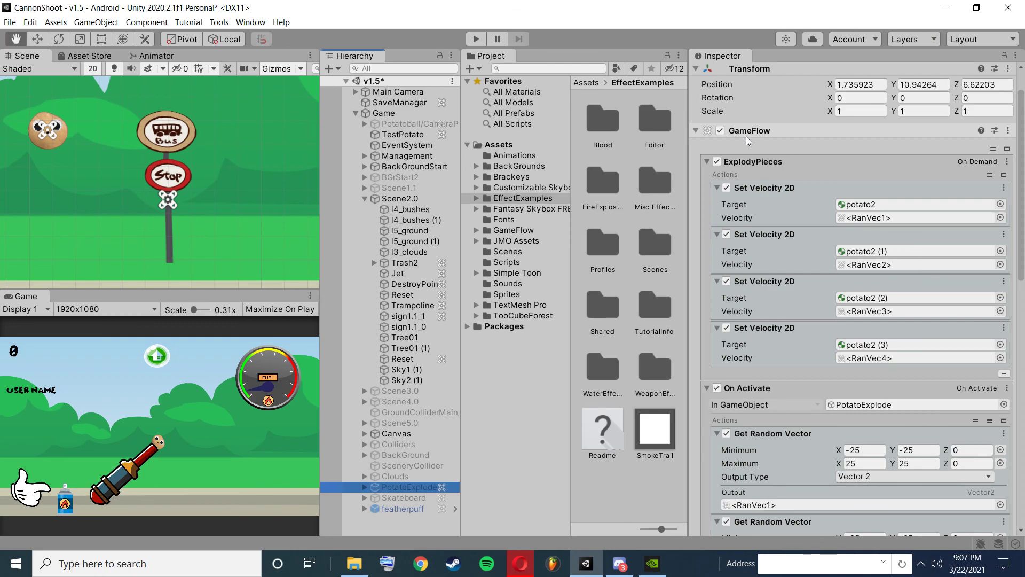